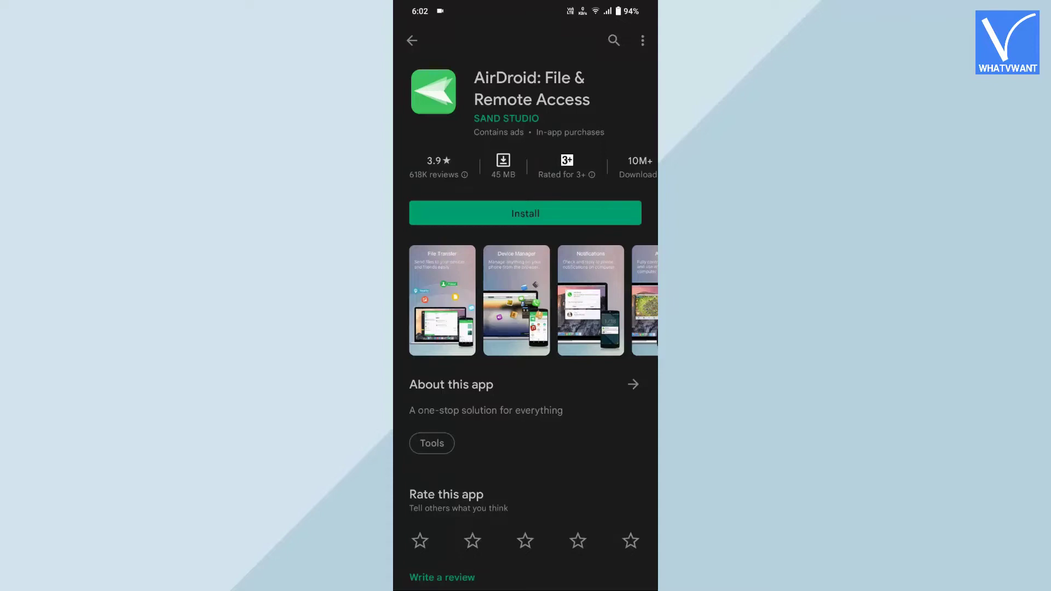
Install AirDroid: File & Remote Access from its Play Store page and open it.
{"action": "left_click", "coordinate": [525, 213]}
{"action": "left_click", "coordinate": [470, 213]}
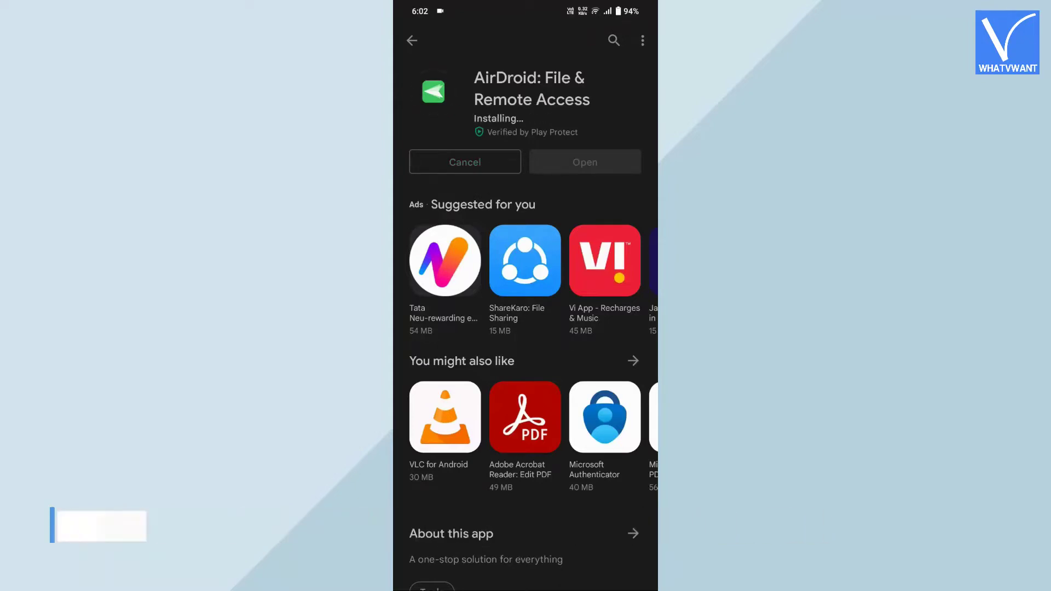
{"action": "left_click", "coordinate": [585, 162]}
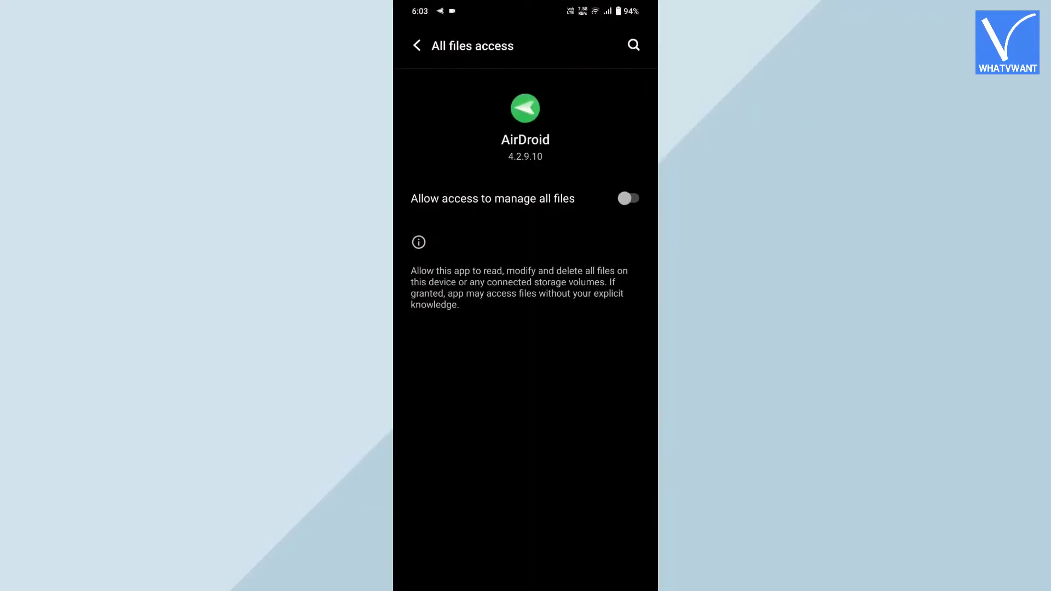
Turn on 'Allow access to manage all files' for AirDroid and choose AirDroid Web.
{"action": "left_click", "coordinate": [628, 198]}
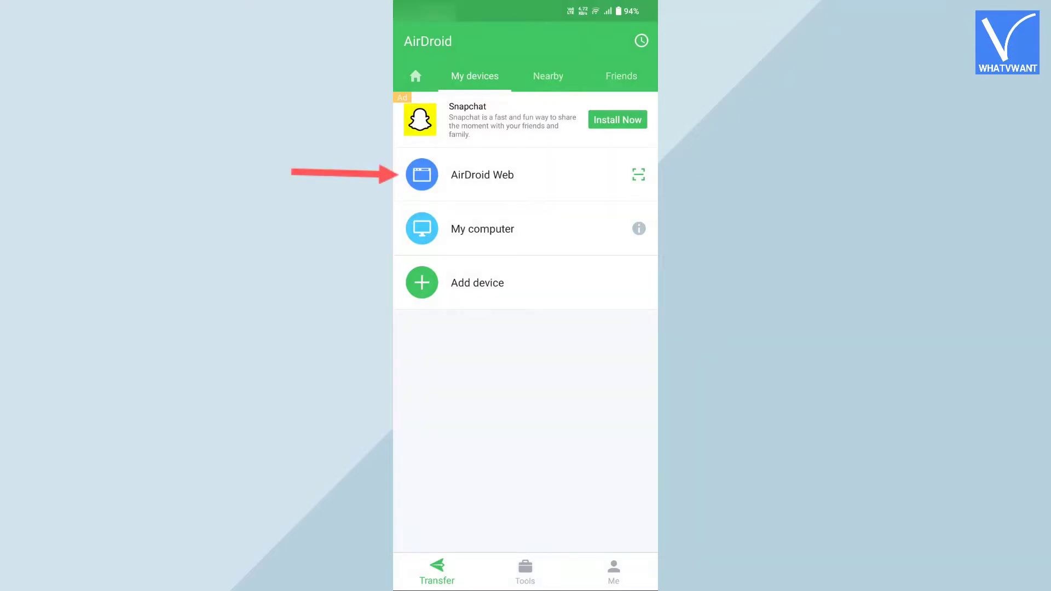
{"action": "left_click", "coordinate": [481, 174]}
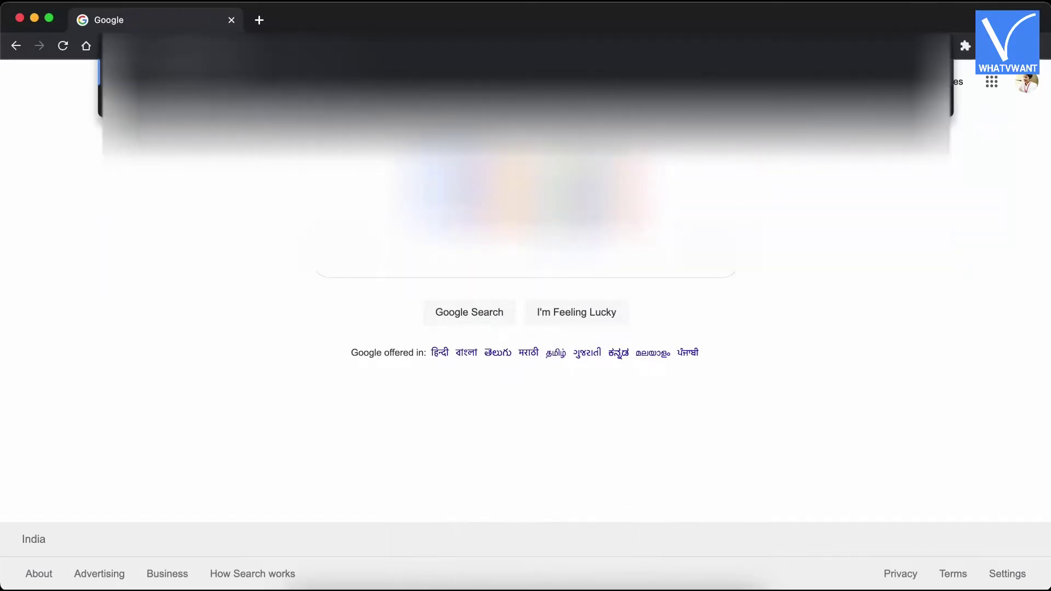
Load AirDroid Web in Chrome and download ICS UNIT_2.pdf from the phone's ICS folder.
{"action": "key", "text": "Return"}
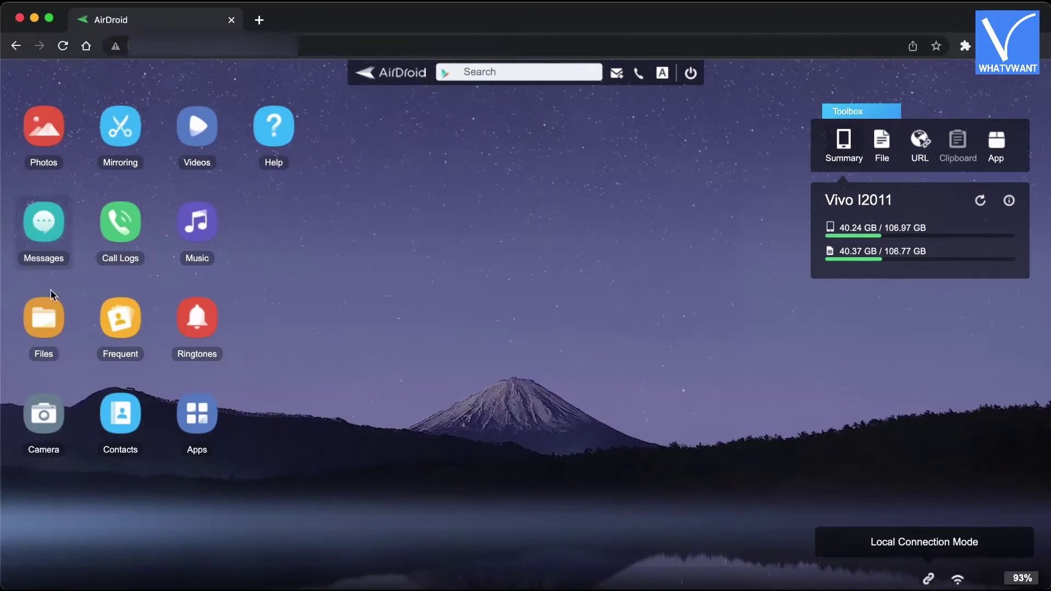
{"action": "left_click", "coordinate": [49, 335]}
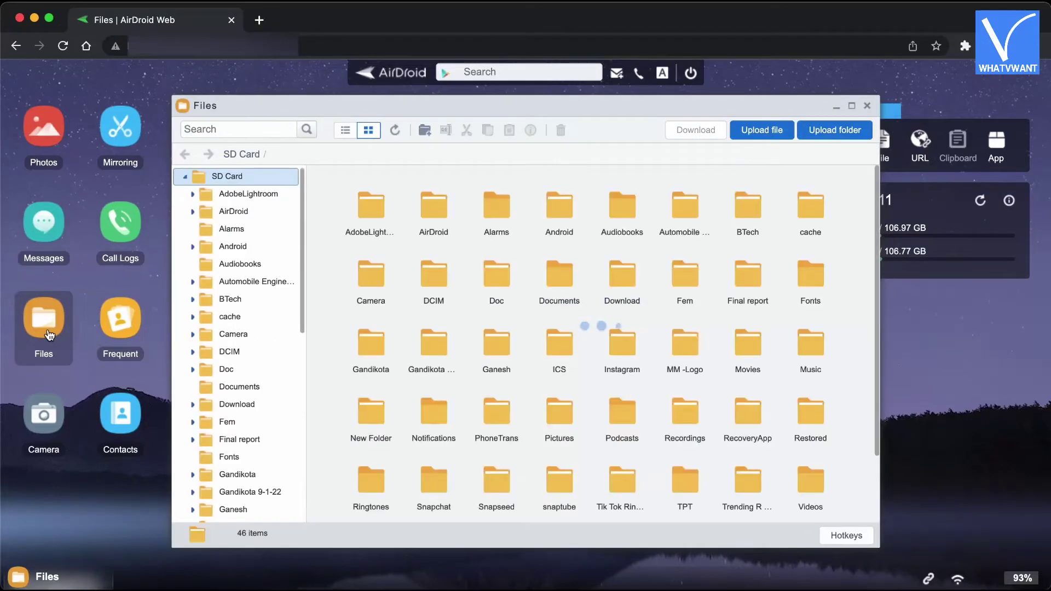
{"action": "left_click", "coordinate": [557, 343]}
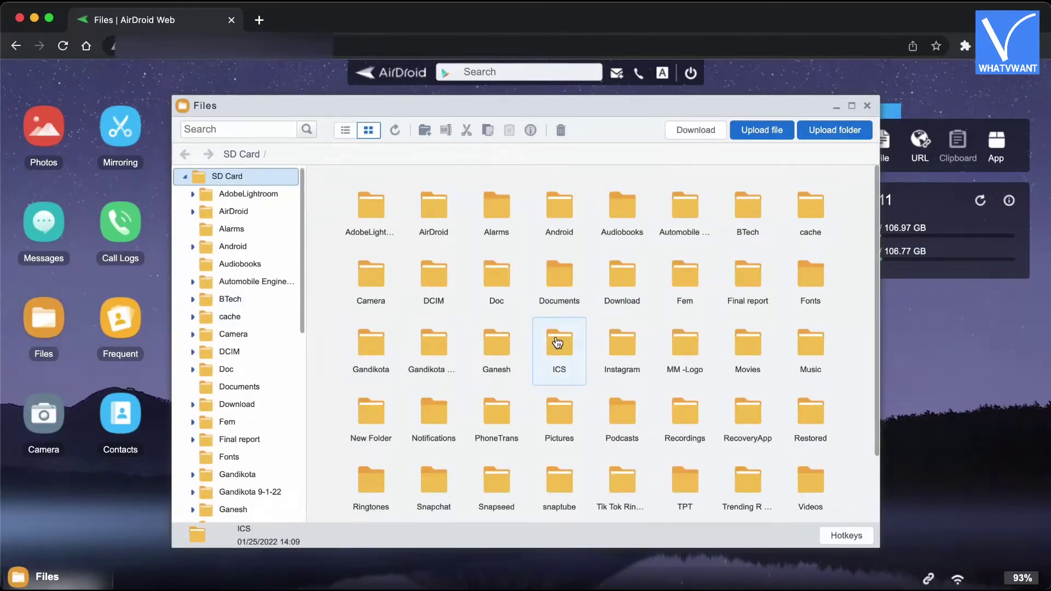
{"action": "double_click", "coordinate": [558, 342]}
{"action": "left_click", "coordinate": [432, 224]}
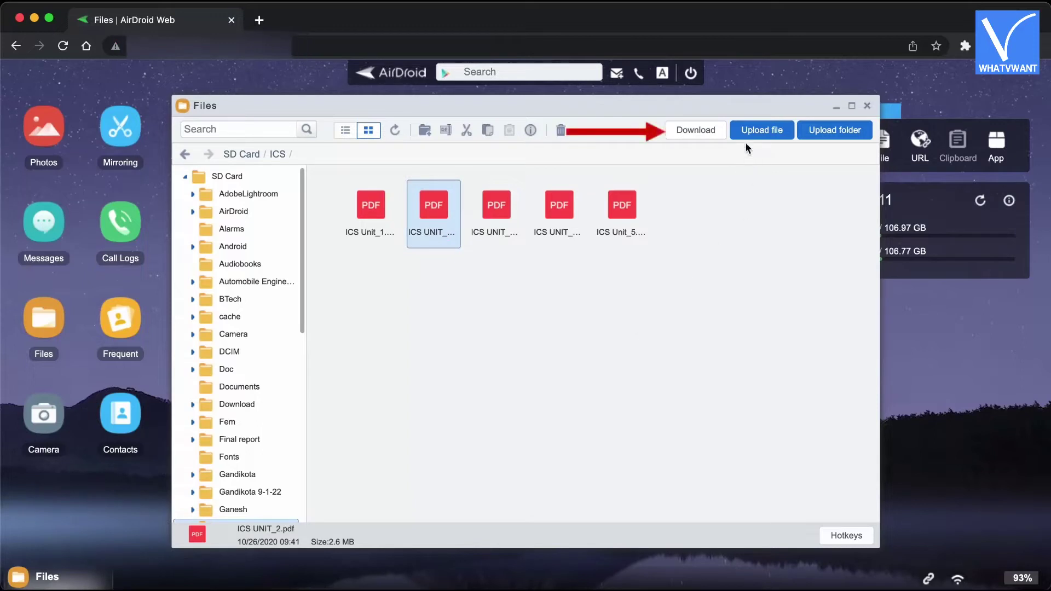
{"action": "left_click", "coordinate": [701, 131]}
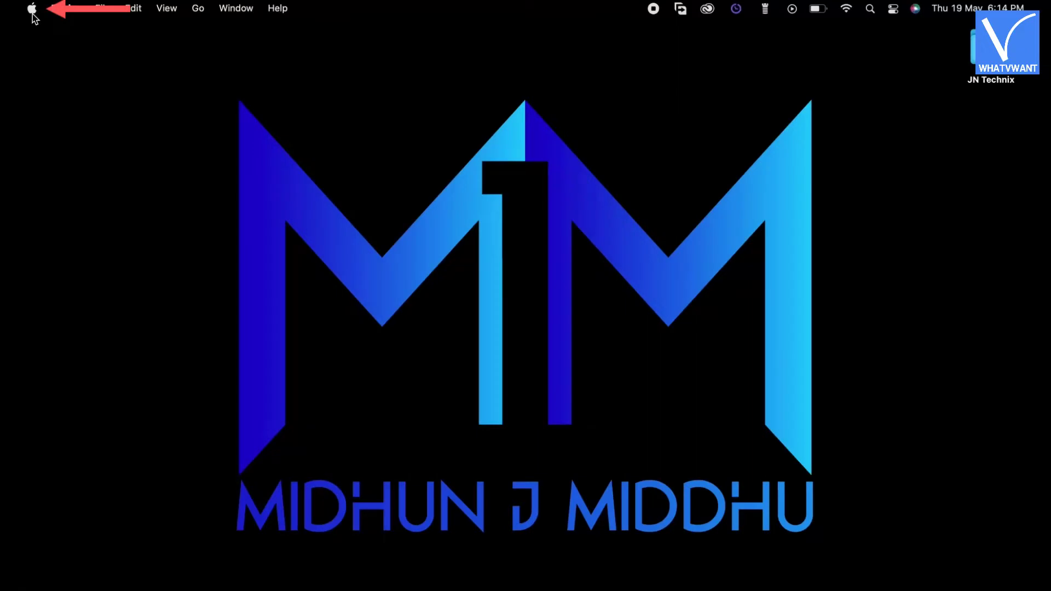
Open System Preferences > Sharing and view the Bluetooth Sharing settings saving to Downloads.
{"action": "left_click", "coordinate": [32, 8]}
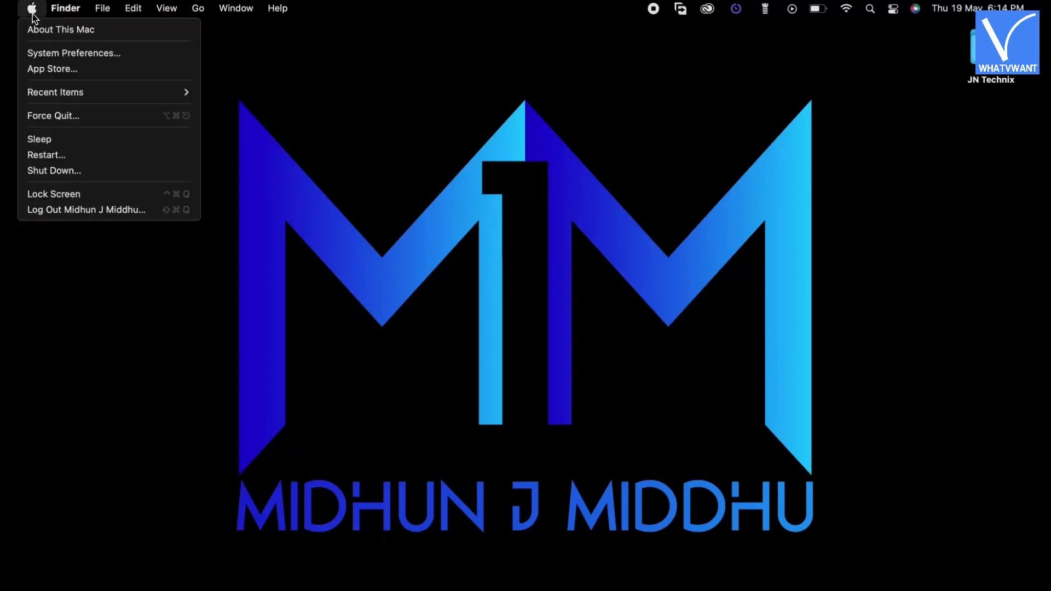
{"action": "left_click", "coordinate": [43, 51]}
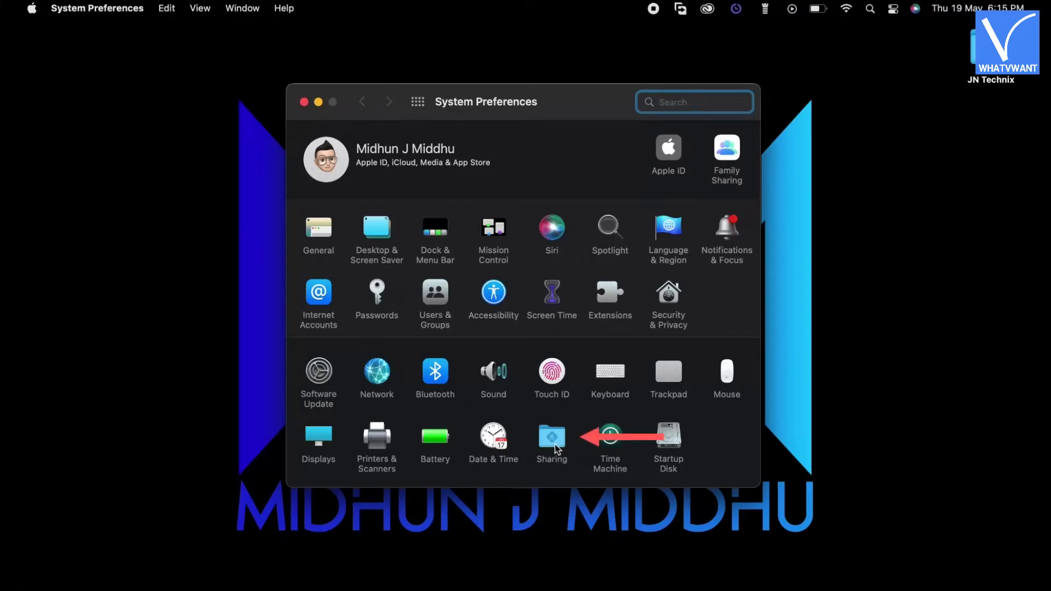
{"action": "left_click", "coordinate": [554, 446]}
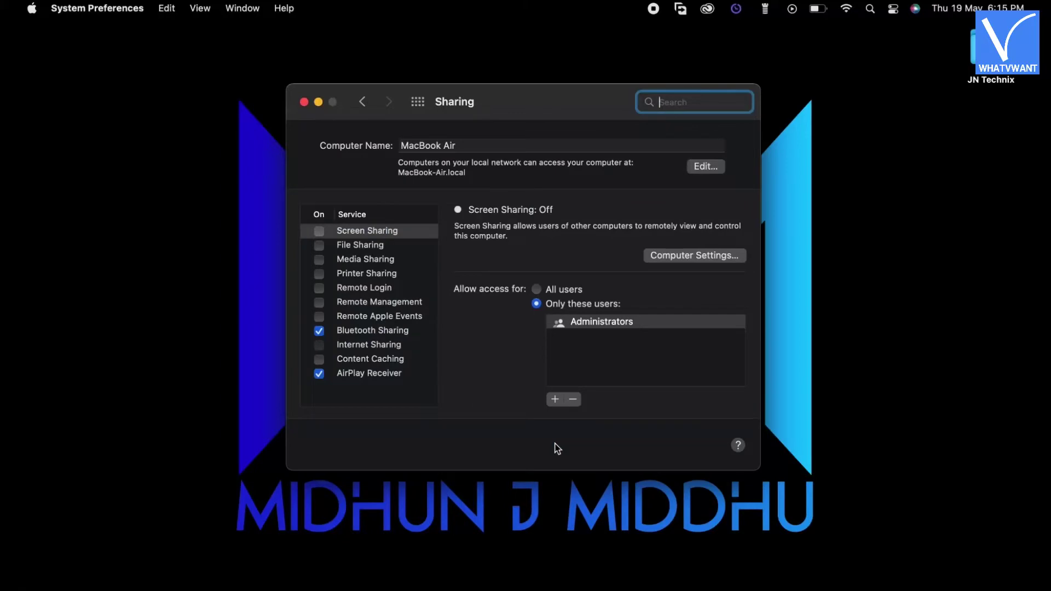
{"action": "left_click", "coordinate": [386, 333]}
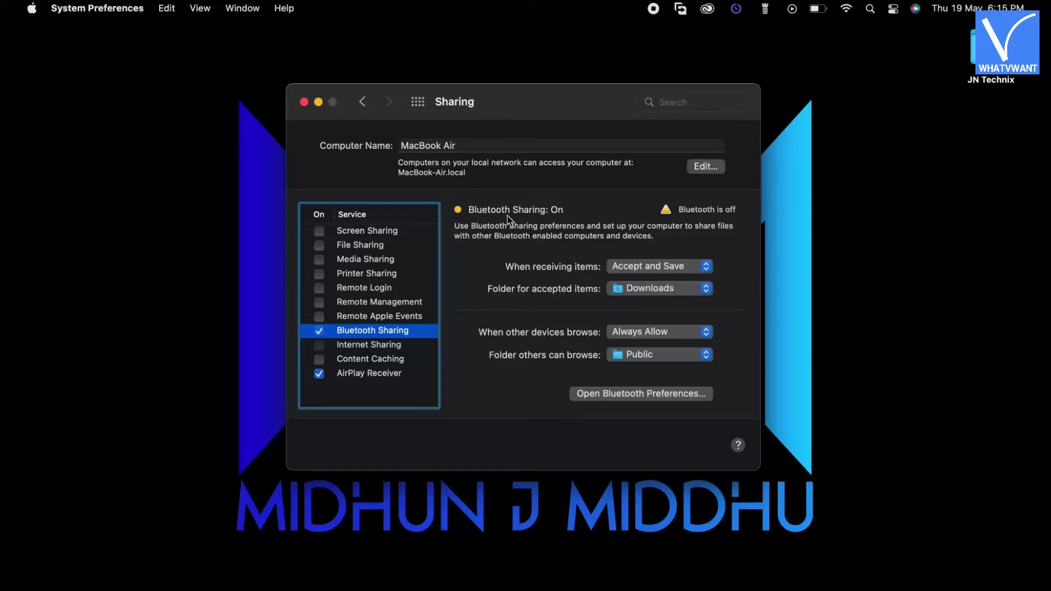
Open Bluetooth Preferences from Control Center and select the phone in the Devices list.
{"action": "left_click", "coordinate": [893, 9]}
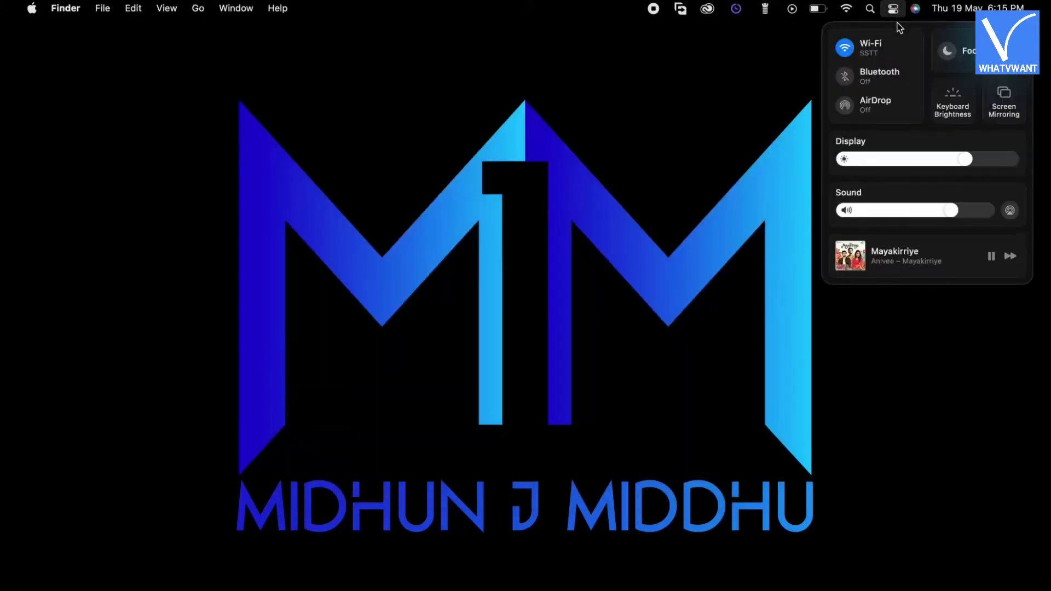
{"action": "left_click", "coordinate": [918, 77]}
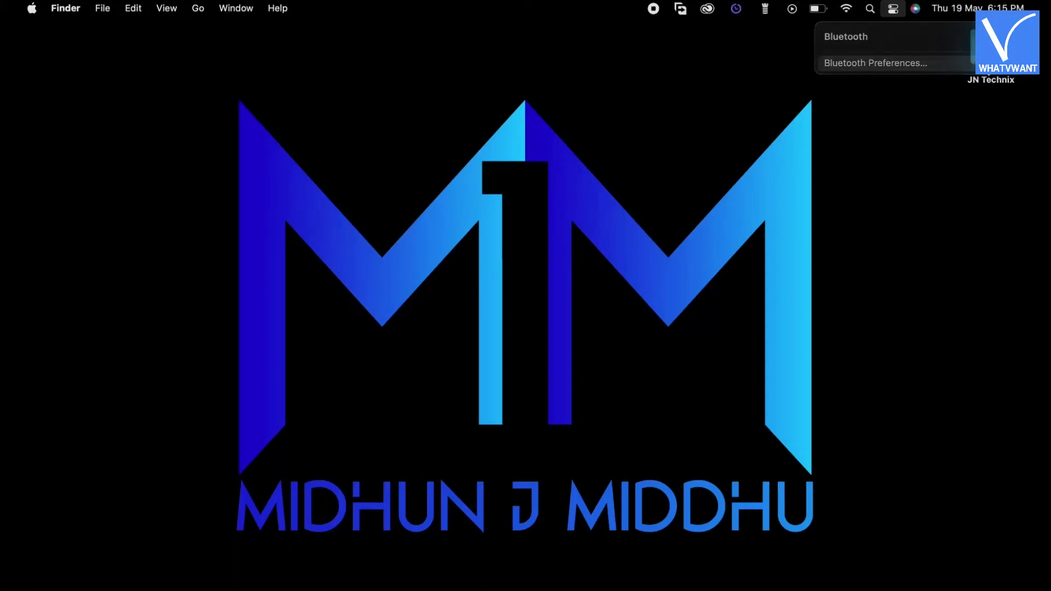
{"action": "left_click", "coordinate": [876, 63]}
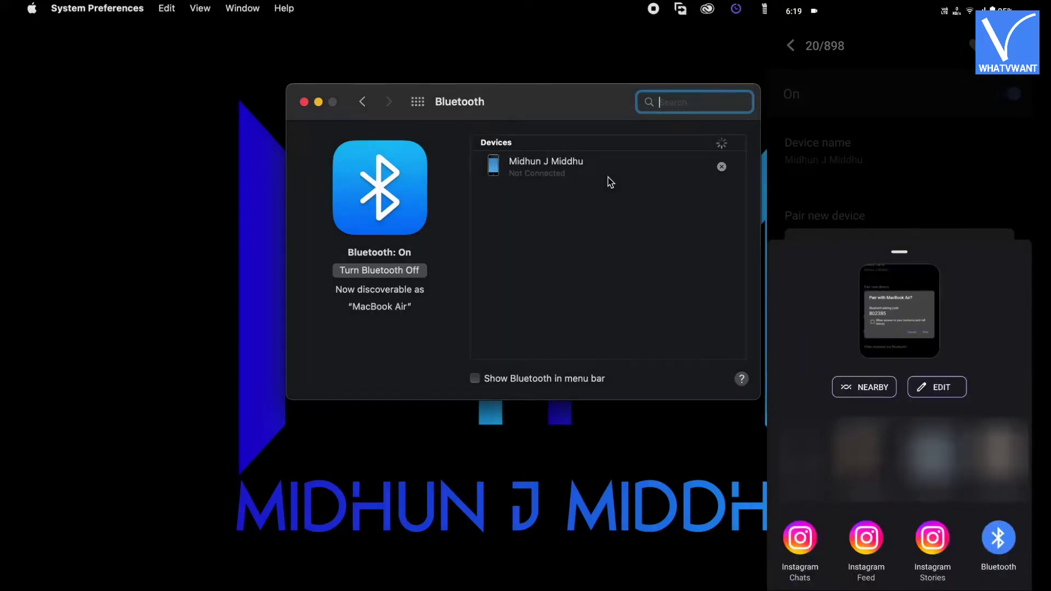
{"action": "left_click", "coordinate": [610, 183]}
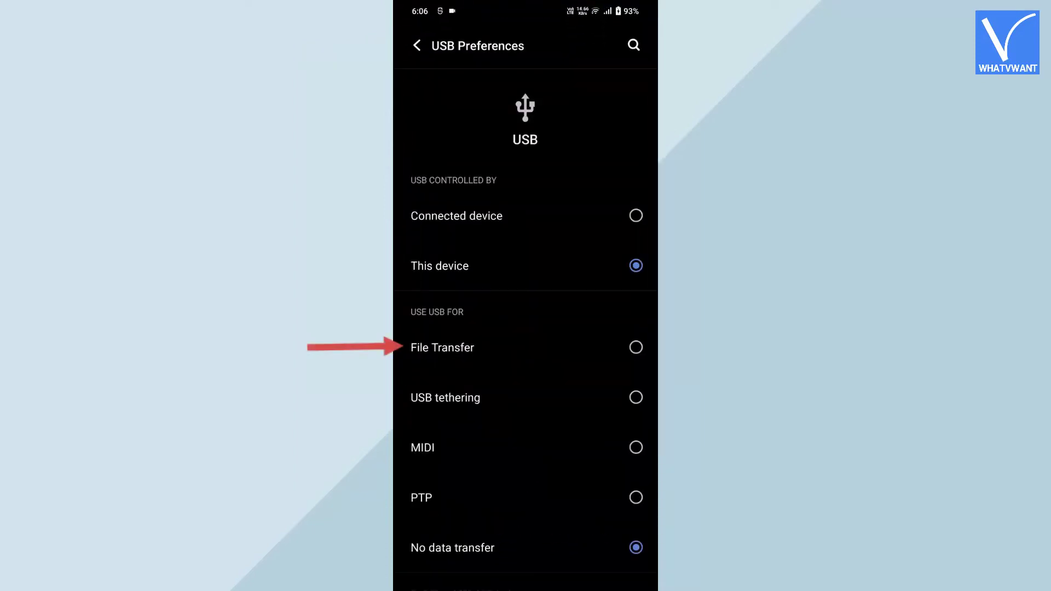
Set the phone's USB mode to File Transfer and drag 1st dose certificate.pdf onto the desktop.
{"action": "left_click", "coordinate": [427, 347]}
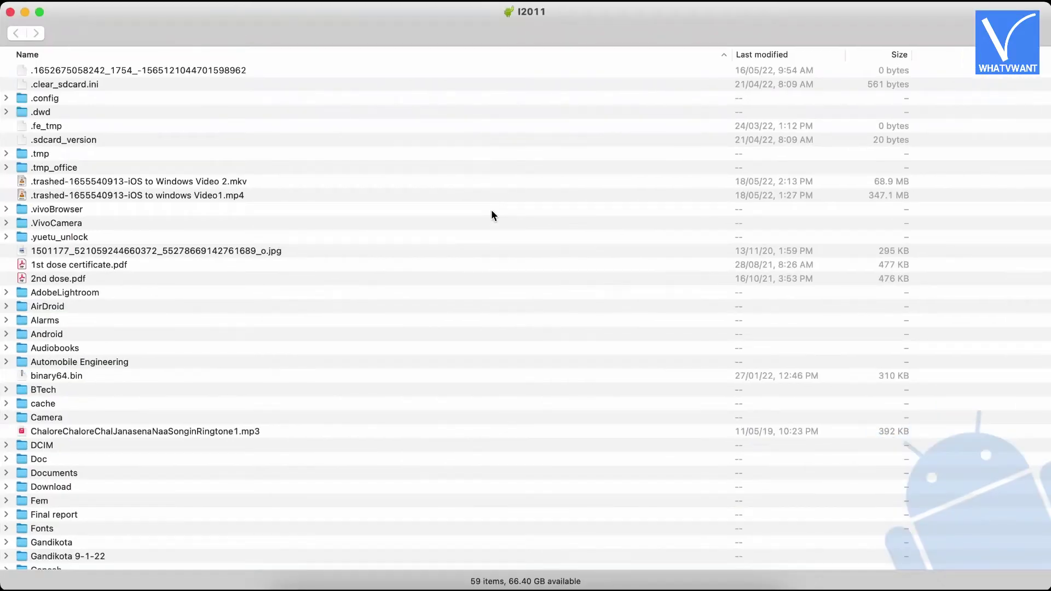
{"action": "scroll", "coordinate": [492, 212], "scroll_direction": "down", "scroll_amount": 3}
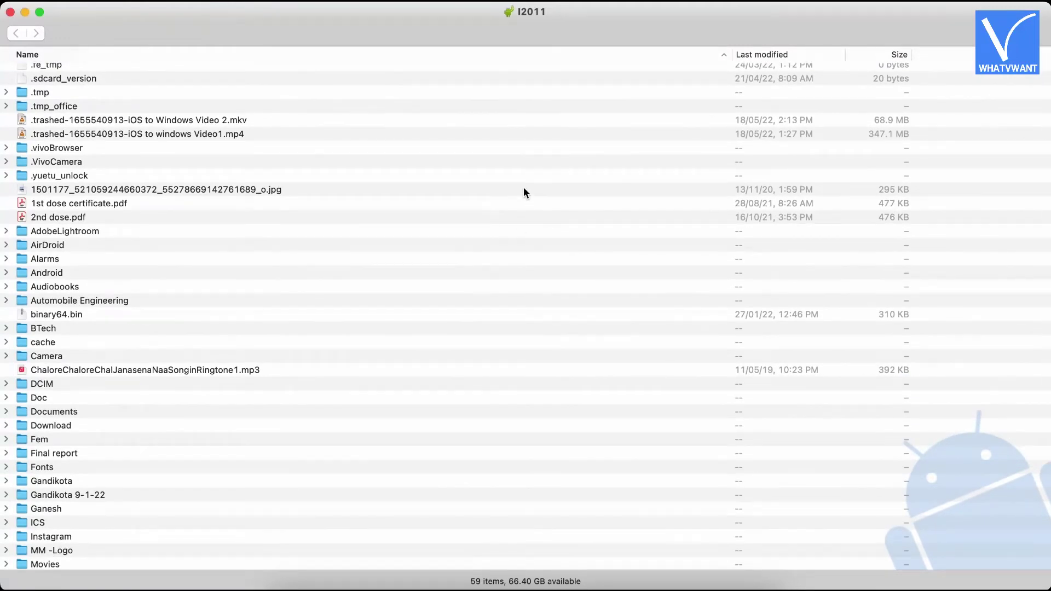
{"action": "left_click", "coordinate": [194, 204]}
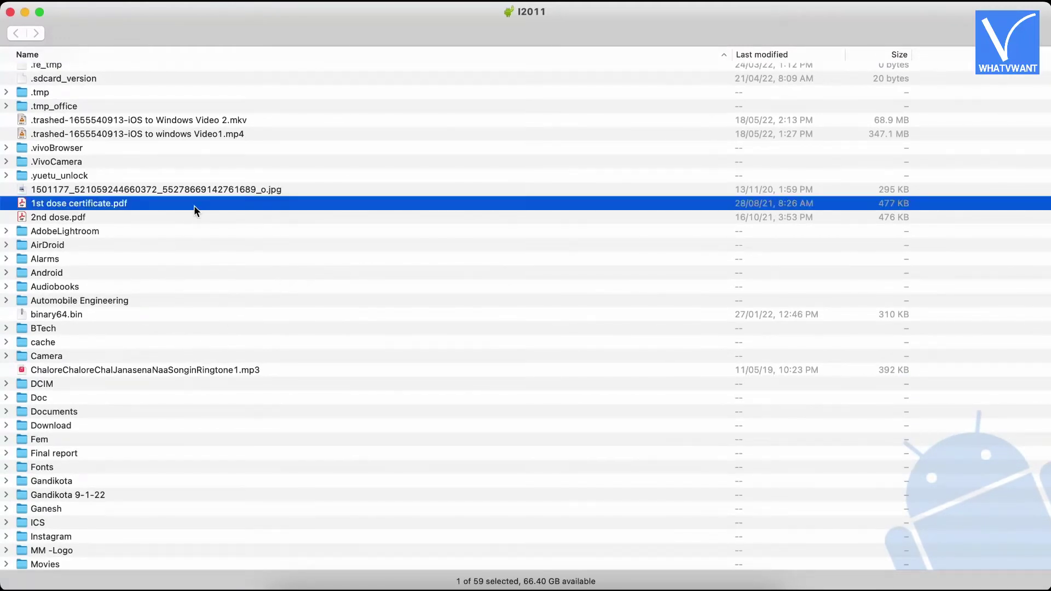
{"action": "double_click", "coordinate": [605, 12]}
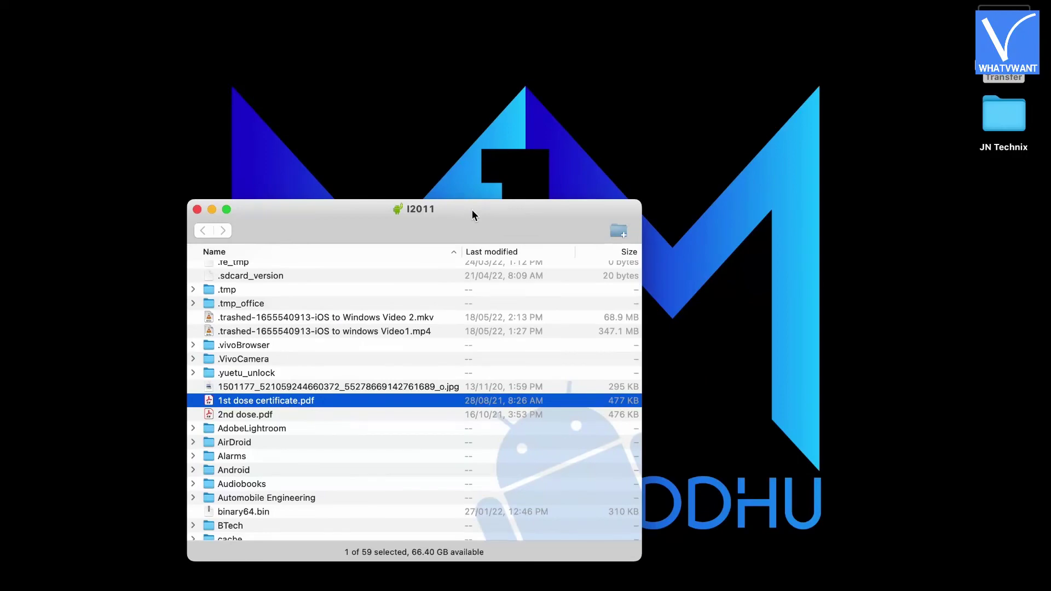
{"action": "left_click_drag", "start_coordinate": [472, 209], "coordinate": [388, 87]}
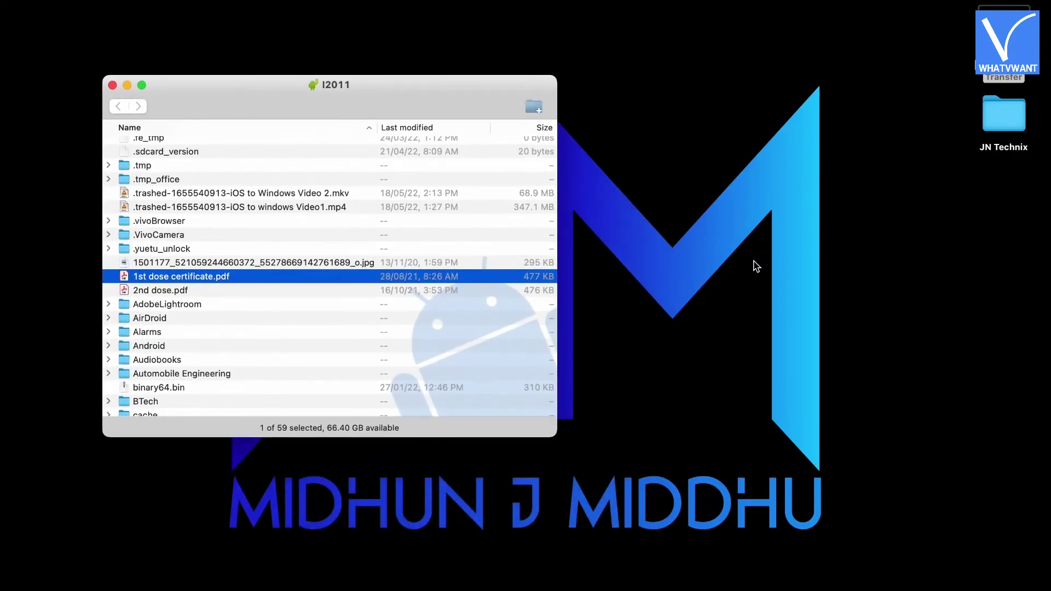
{"action": "left_click_drag", "start_coordinate": [253, 278], "coordinate": [726, 263]}
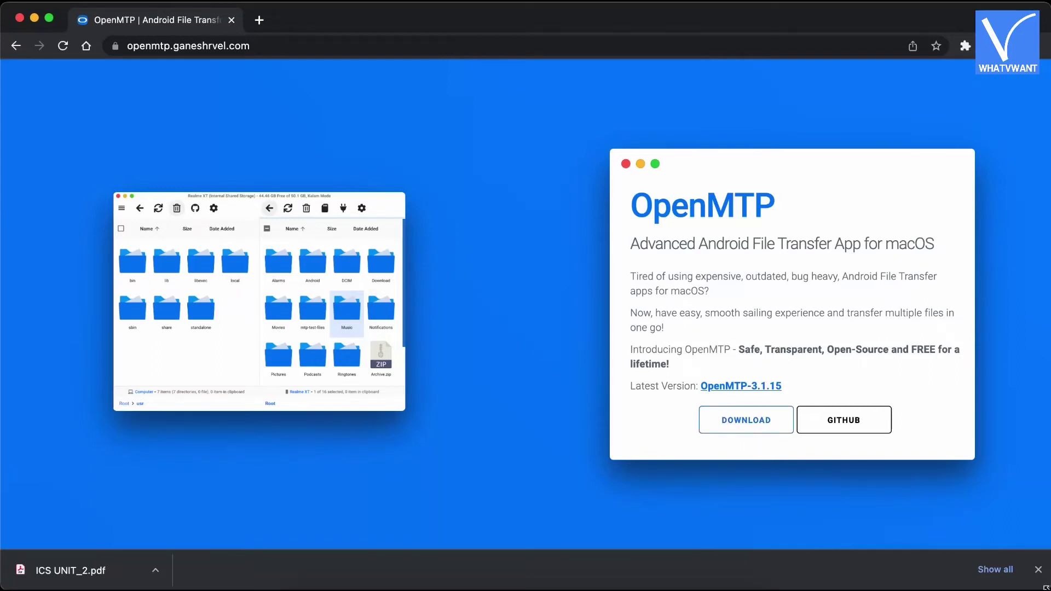
Close the finished downloads bar in Chrome.
{"action": "left_click", "coordinate": [1039, 570]}
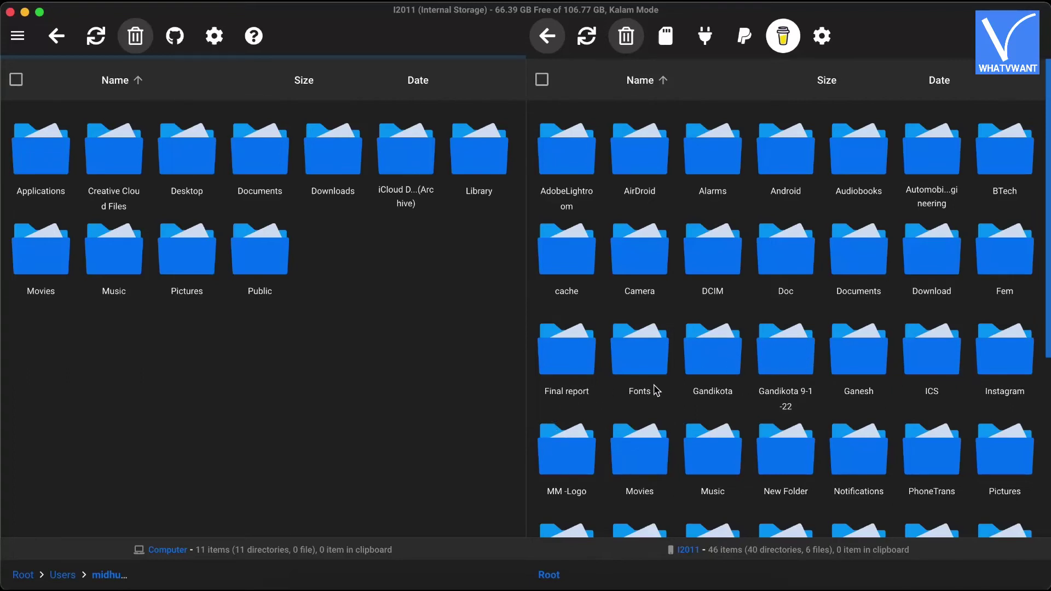
Open the phone's ICS folder in OpenMTP and drag ICS Unit_1.pdf into the Mac home folder.
{"action": "scroll", "coordinate": [656, 390], "scroll_direction": "down", "scroll_amount": 1}
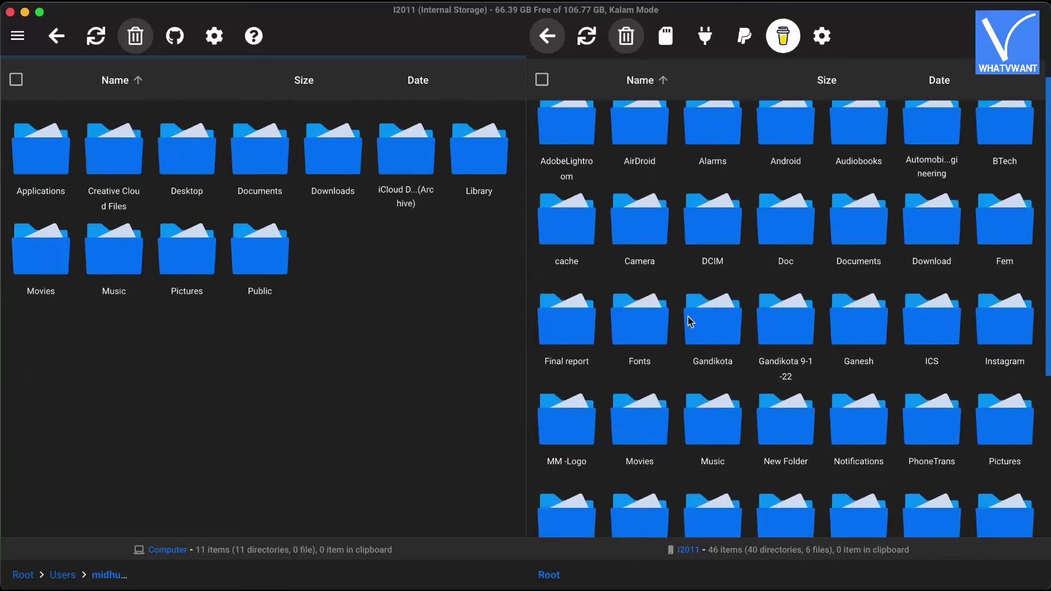
{"action": "double_click", "coordinate": [664, 323]}
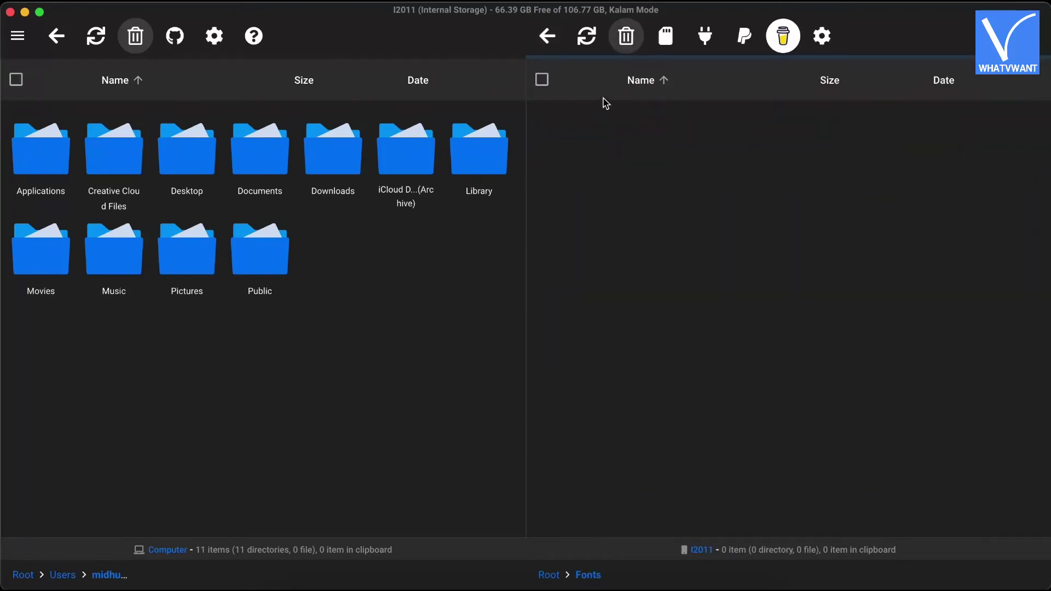
{"action": "left_click", "coordinate": [547, 36]}
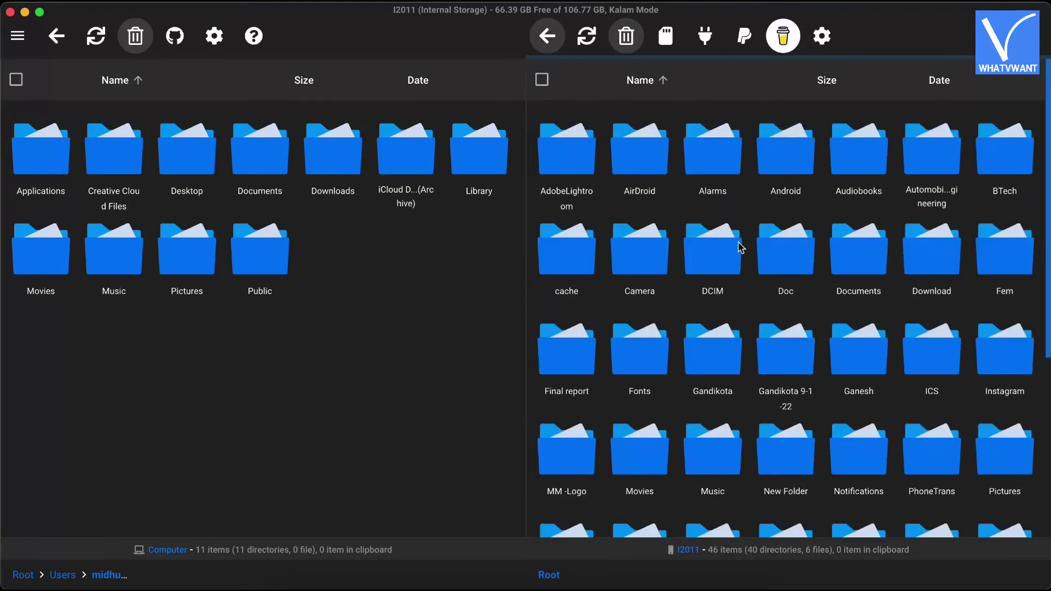
{"action": "scroll", "coordinate": [902, 427], "scroll_direction": "down", "scroll_amount": 1}
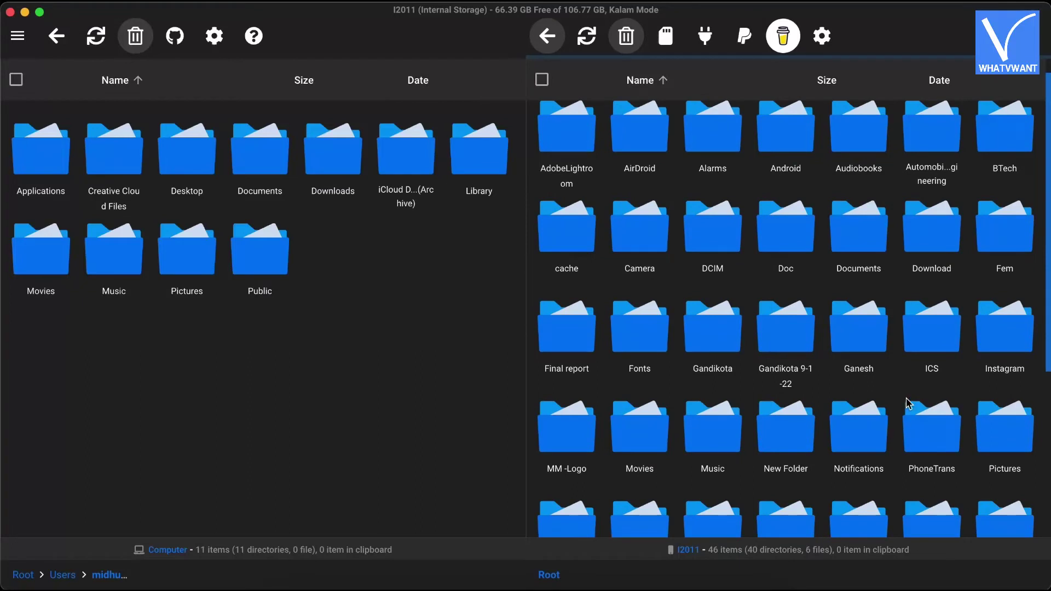
{"action": "double_click", "coordinate": [931, 342]}
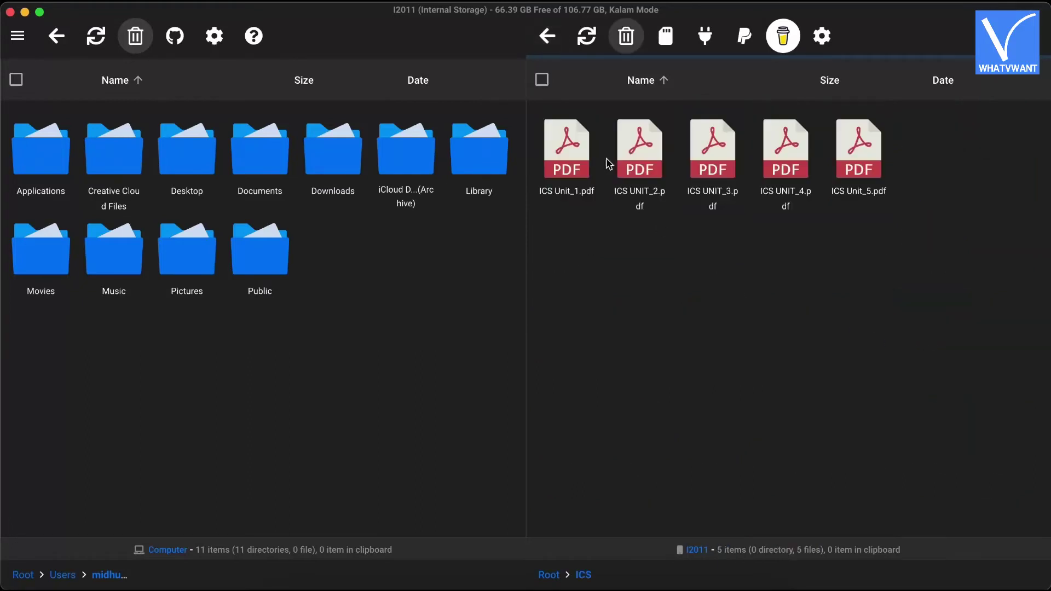
{"action": "left_click_drag", "start_coordinate": [578, 185], "coordinate": [360, 296]}
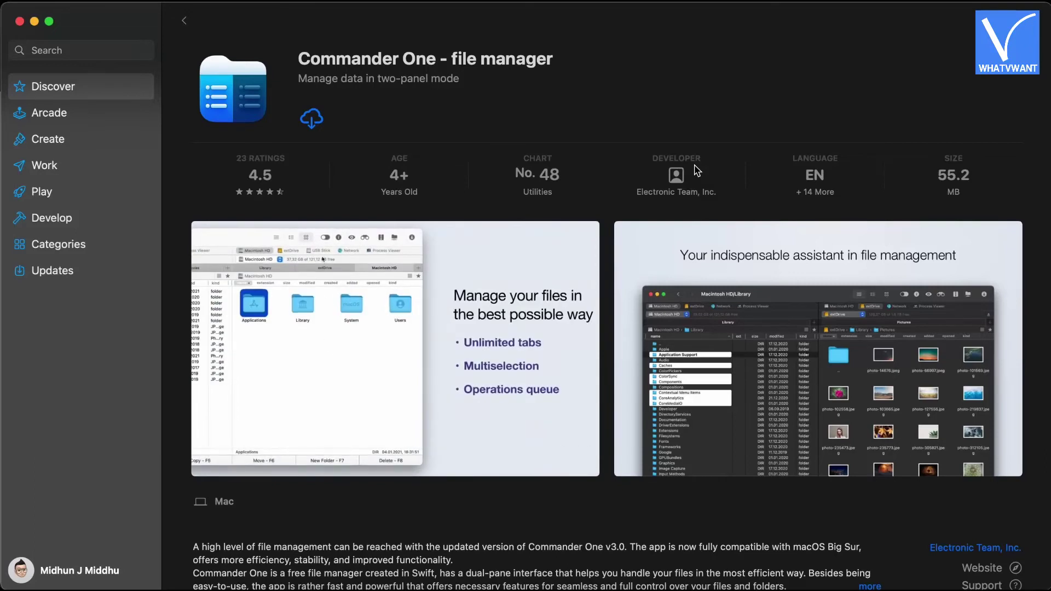
Download Commander One - file manager from its Mac App Store page.
{"action": "left_click", "coordinate": [321, 123]}
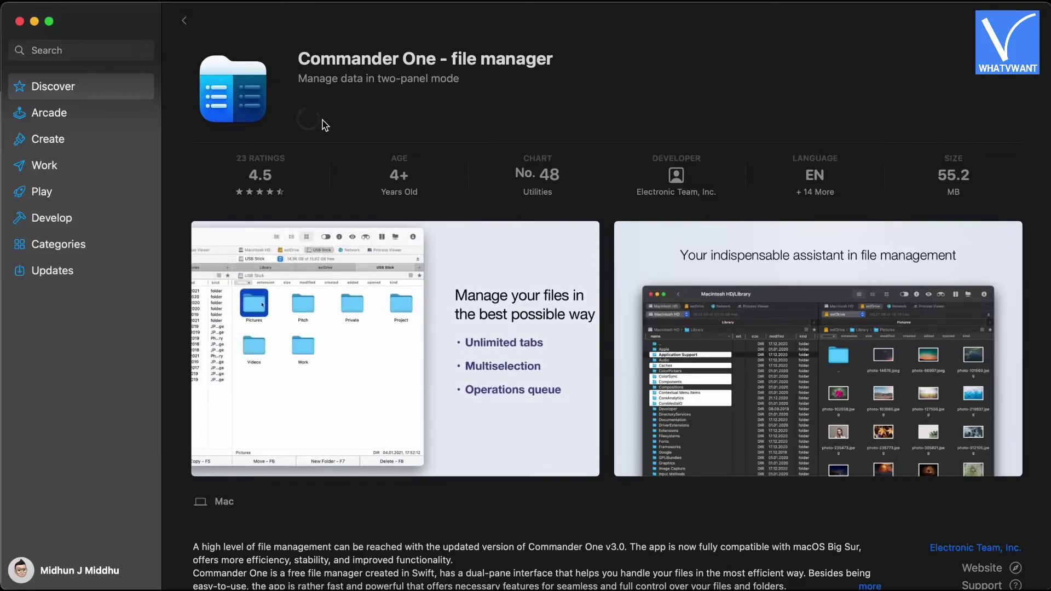
{"action": "mouse_move", "coordinate": [343, 246]}
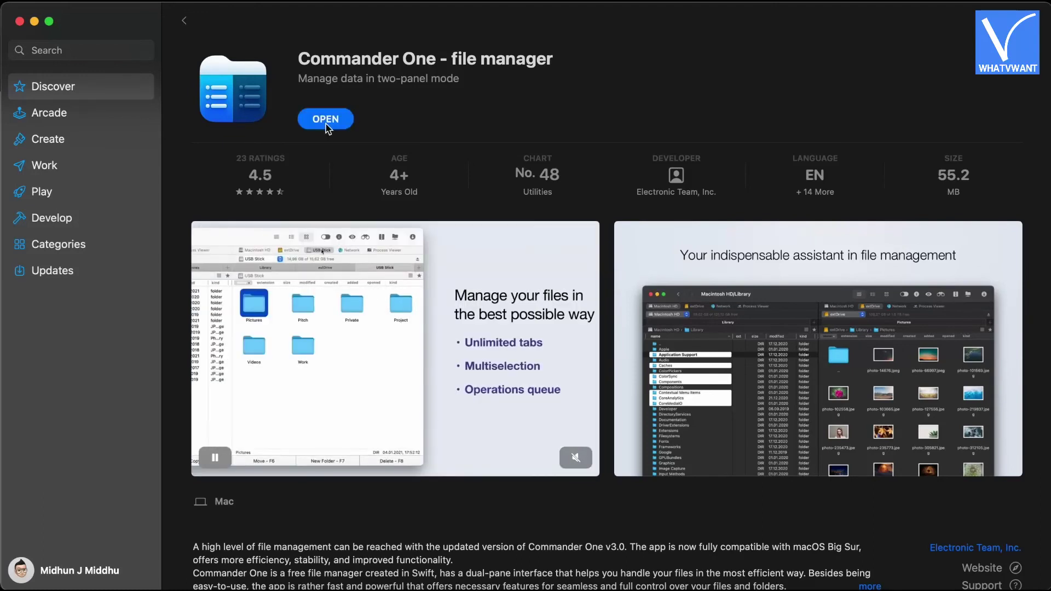
Launch Commander One and grant it full access to Macintosh HD.
{"action": "left_click", "coordinate": [327, 127]}
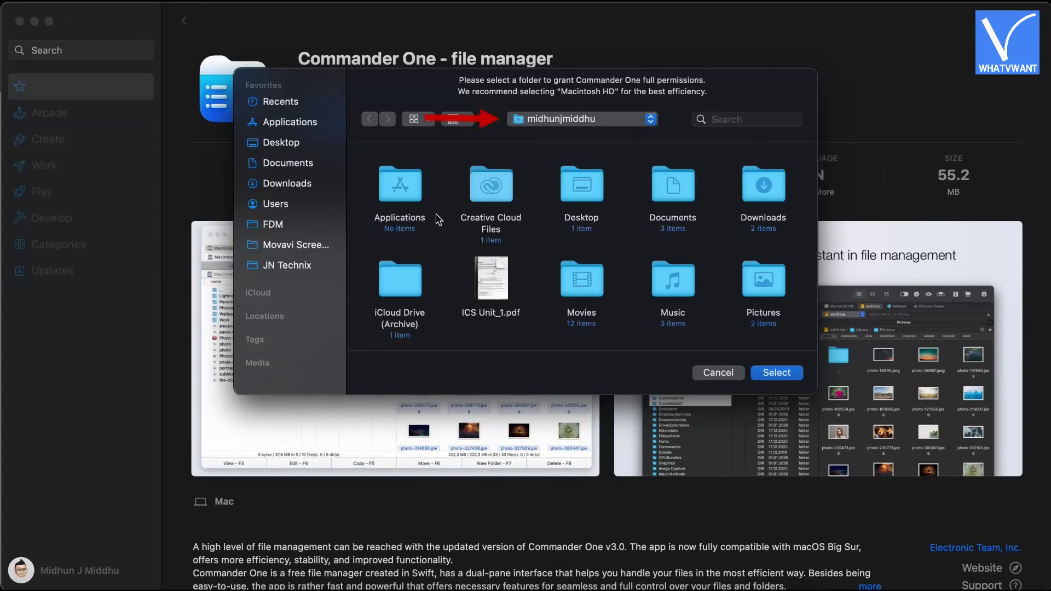
{"action": "left_click", "coordinate": [543, 120]}
{"action": "left_click", "coordinate": [540, 154]}
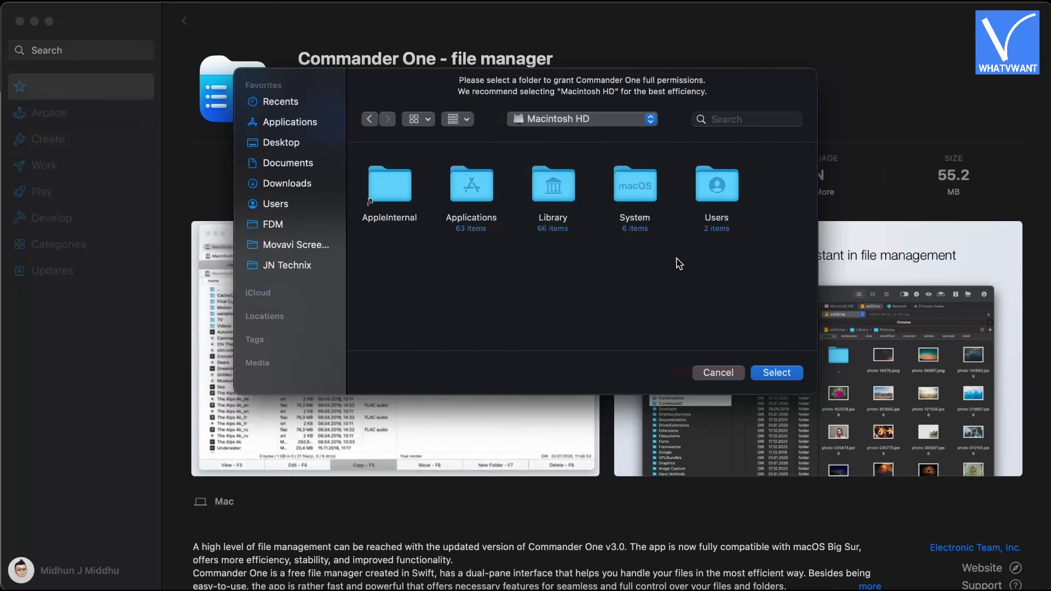
{"action": "left_click", "coordinate": [776, 372]}
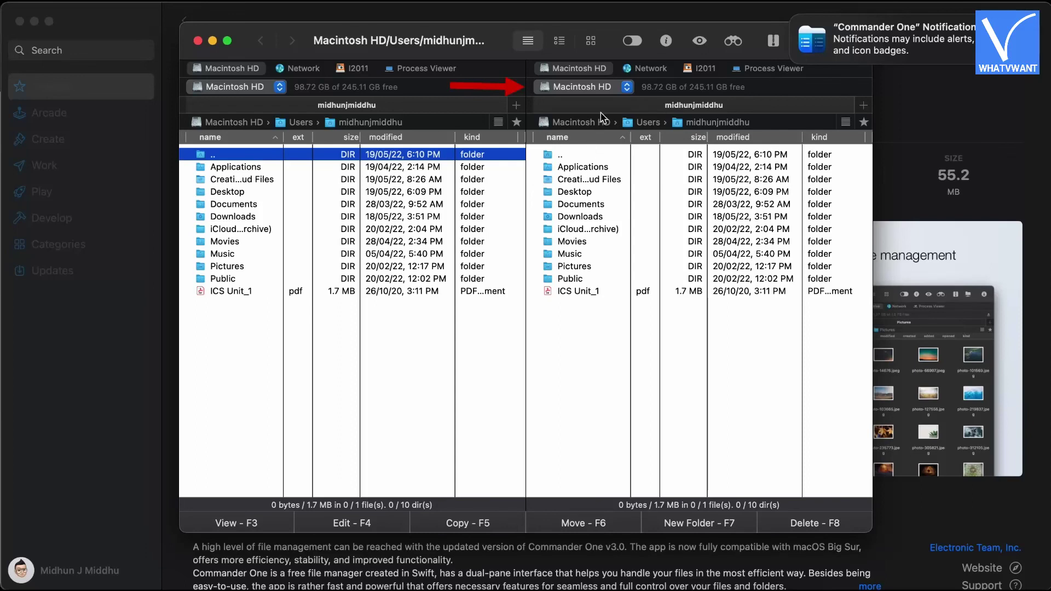
Show the I2011 phone's Internal storage in the right pane and drag Project-1.docx to the home folder.
{"action": "left_click", "coordinate": [621, 89]}
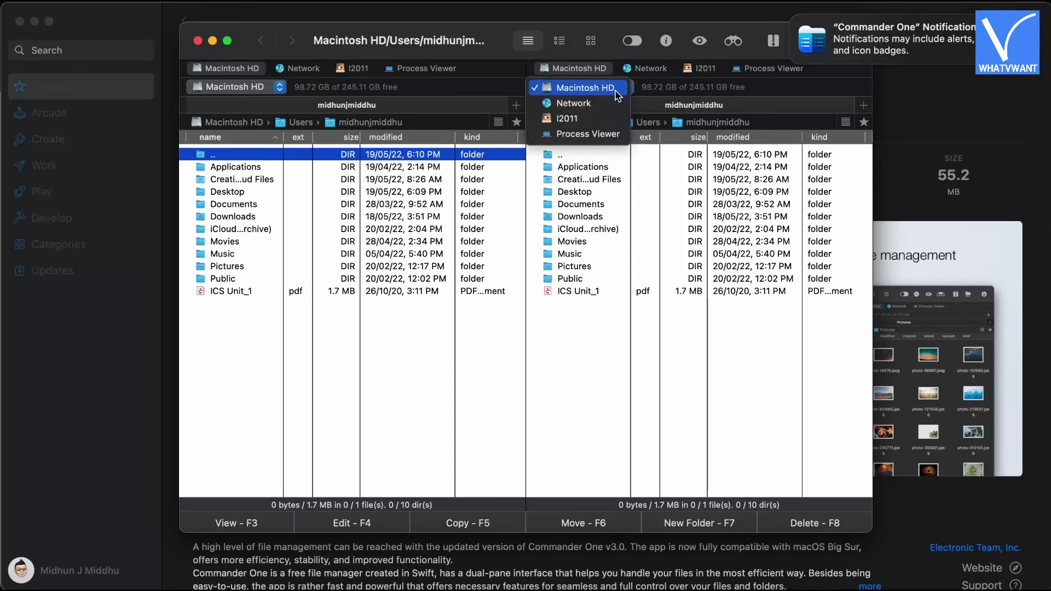
{"action": "left_click", "coordinate": [567, 119]}
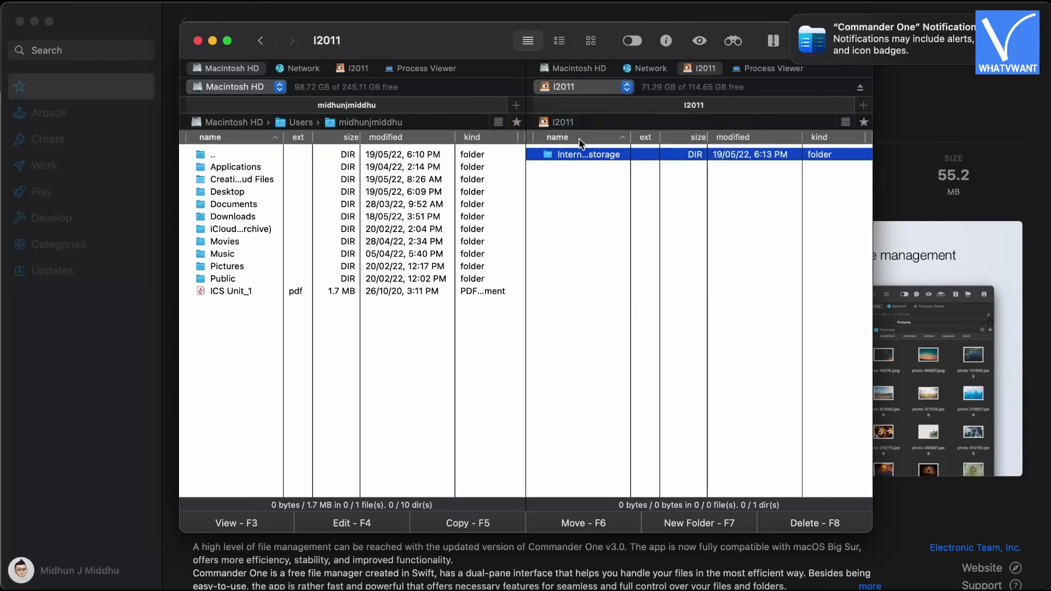
{"action": "double_click", "coordinate": [579, 156]}
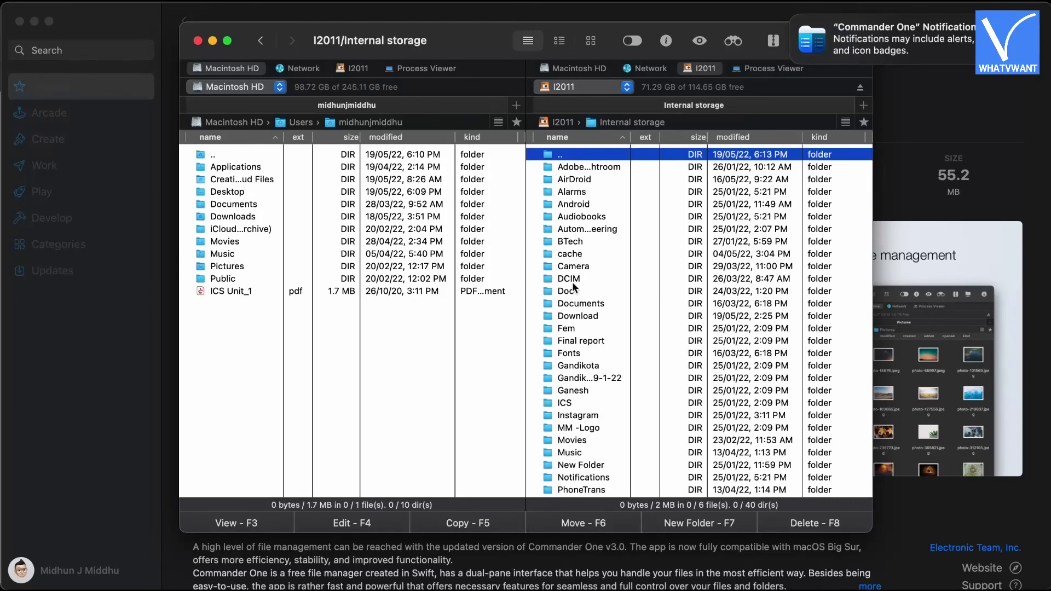
{"action": "scroll", "coordinate": [575, 287], "scroll_direction": "down", "scroll_amount": 6}
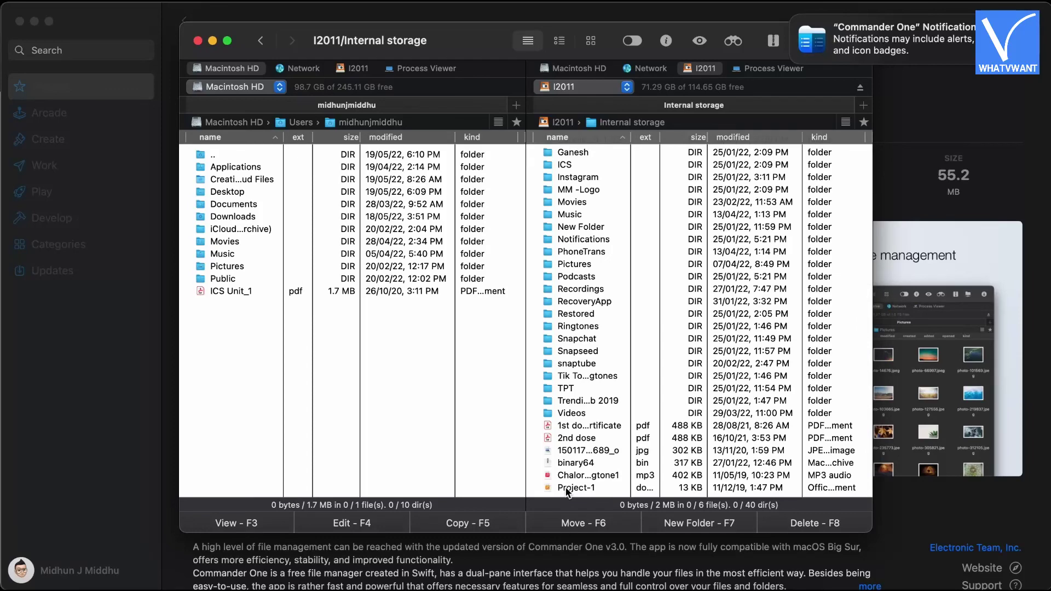
{"action": "left_click", "coordinate": [568, 488]}
{"action": "left_click_drag", "start_coordinate": [567, 491], "coordinate": [207, 320]}
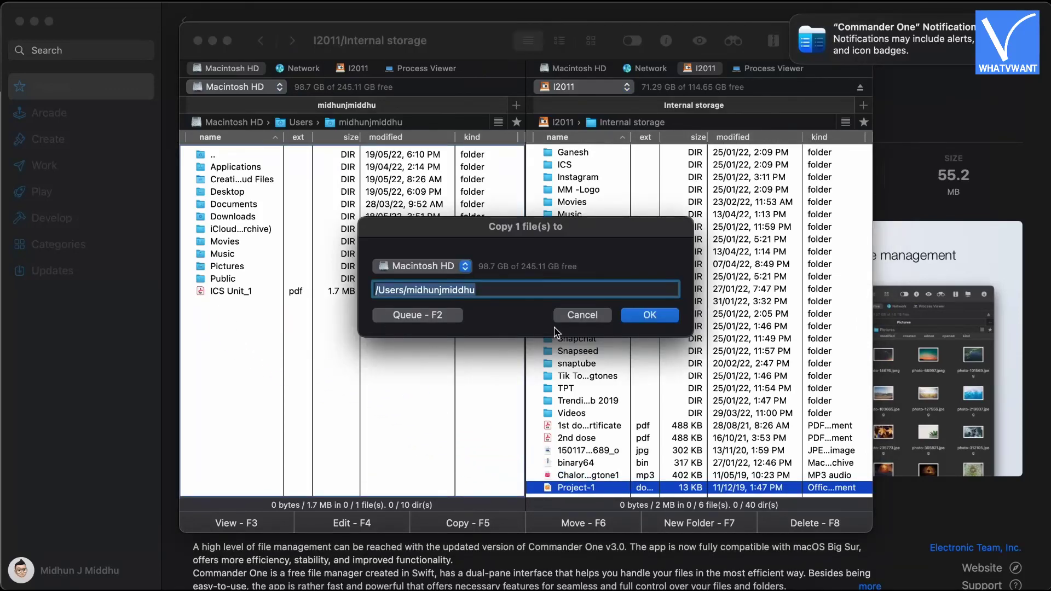